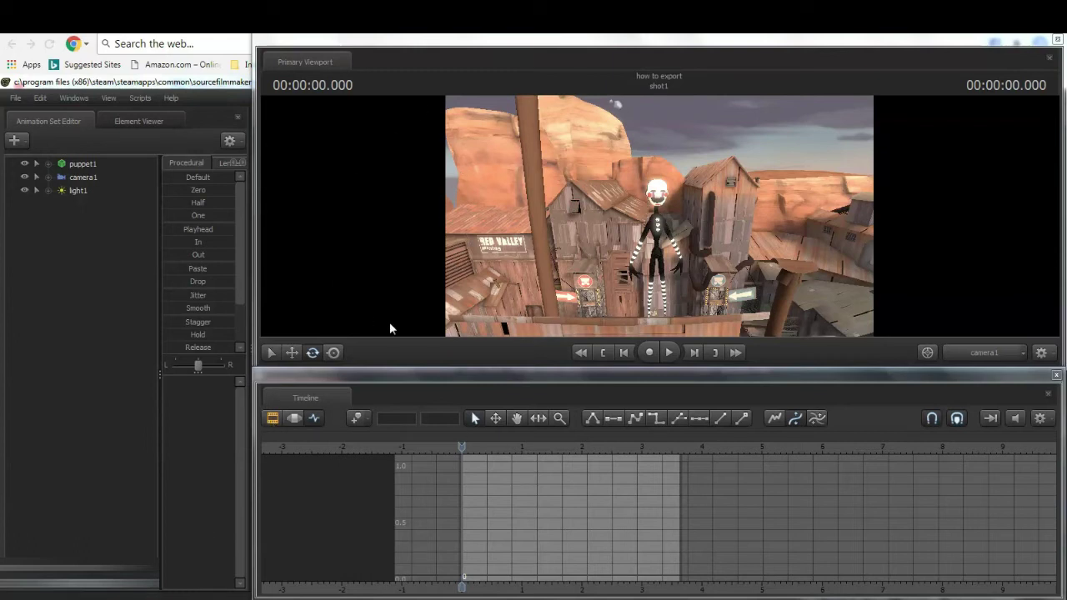
- Preview the shot1 animation in the clip editor, then rewind the playhead to 00:00:00.000
click(273, 420)
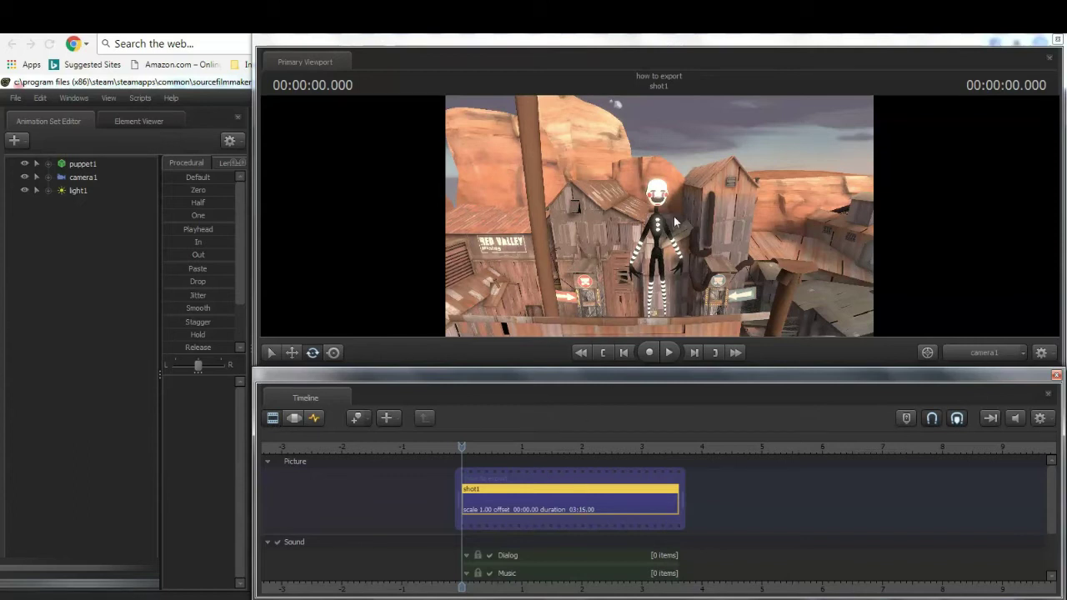
key(space)
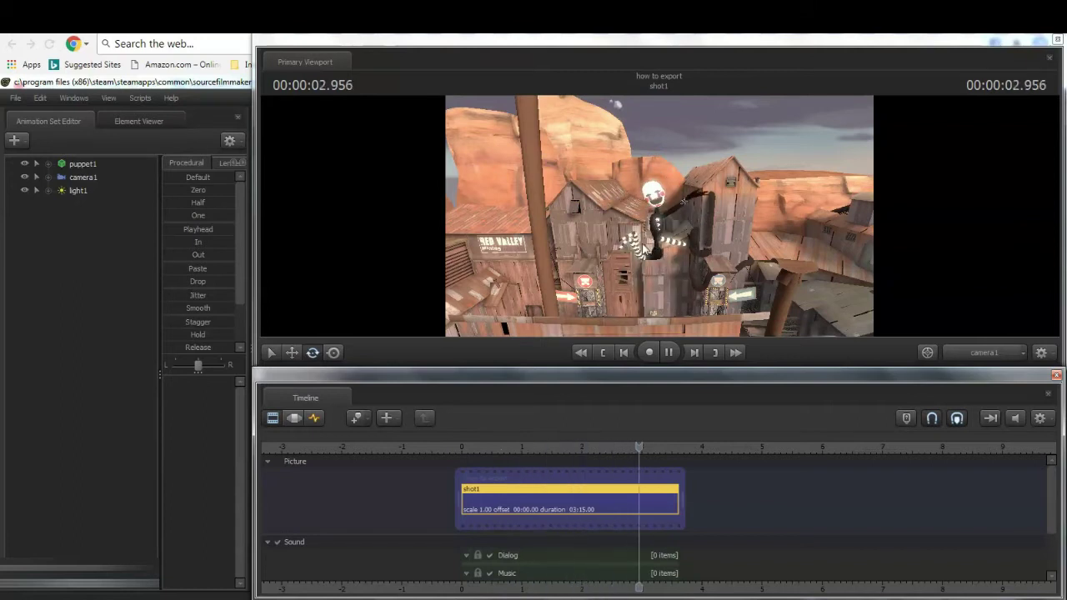
drag(696, 448, 461, 505)
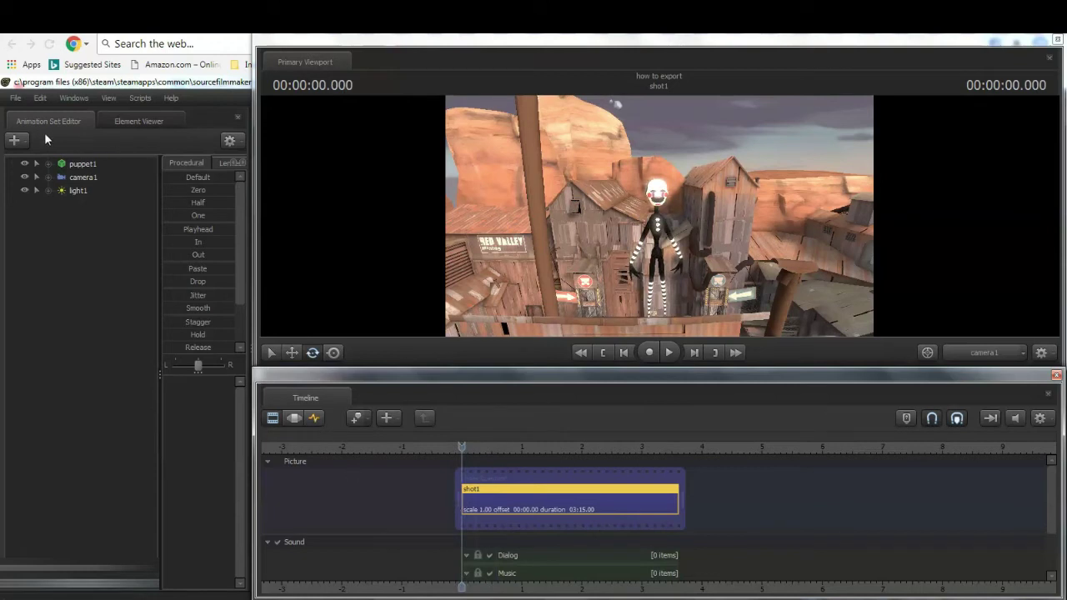
- Start File > Export > Movie, save the session when prompted, and turn off audio
click(15, 98)
mouse_move(41, 232)
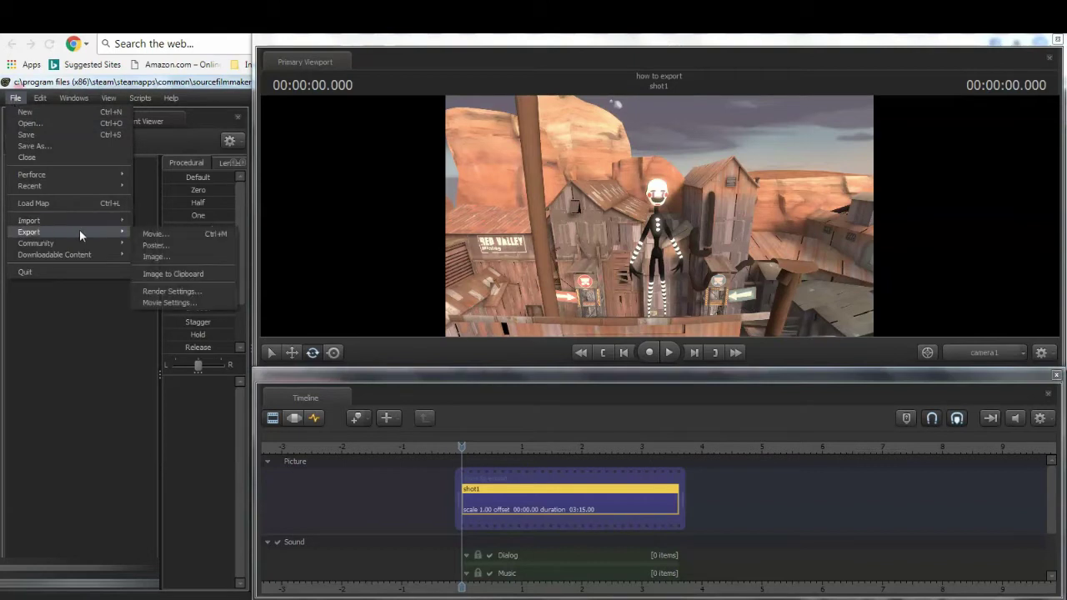
click(140, 235)
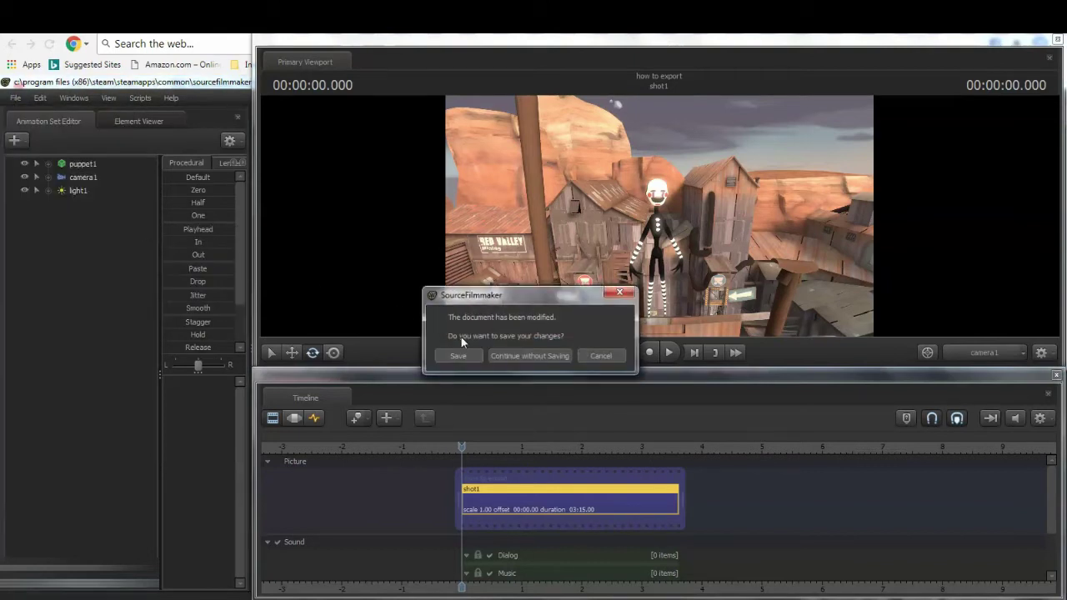
click(459, 356)
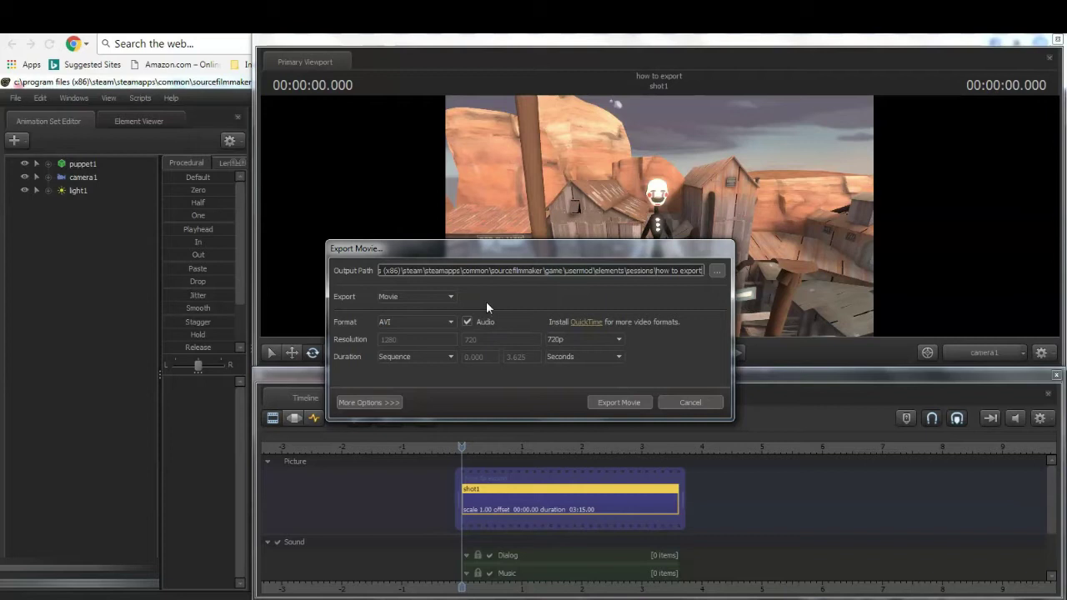
click(469, 322)
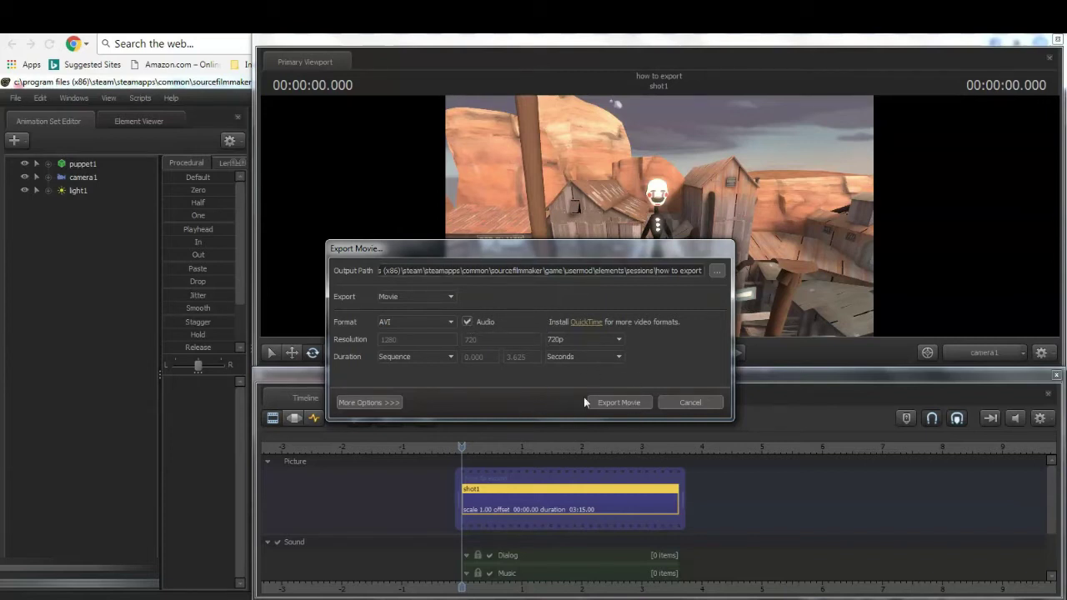
- Render the AVI movie and move the progress window aside
click(615, 401)
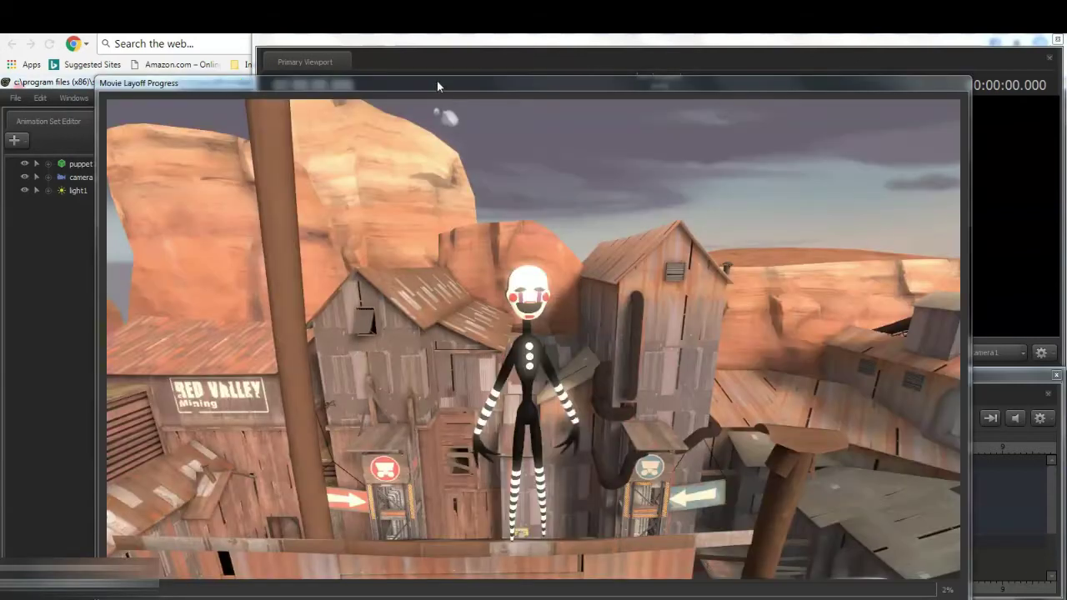
drag(437, 81, 452, 48)
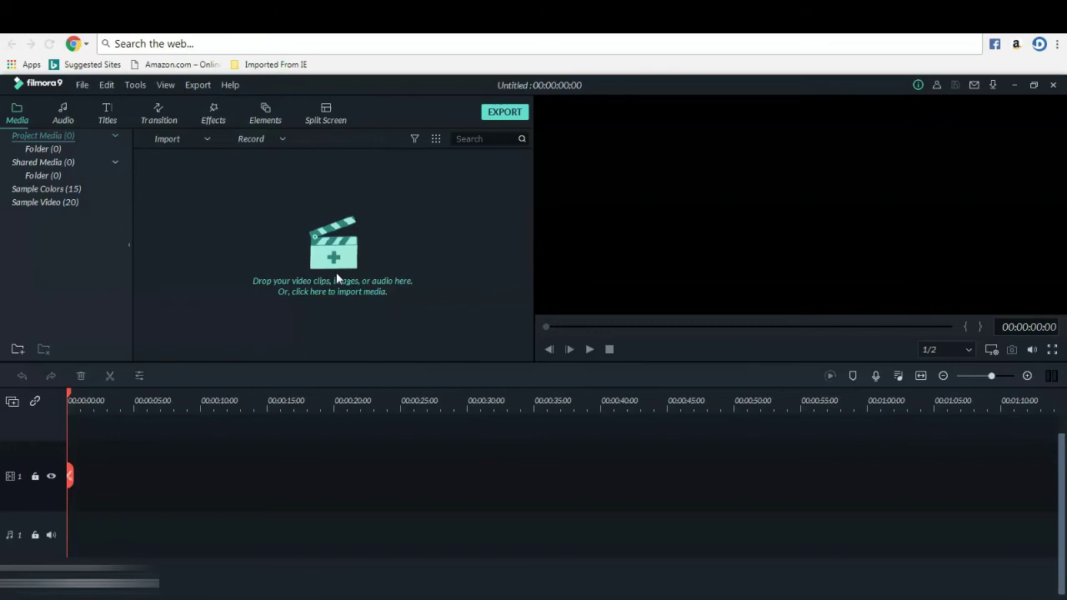
- In the media import browser, go to C:\Program Files (x86)\Steam\steamapps
click(298, 280)
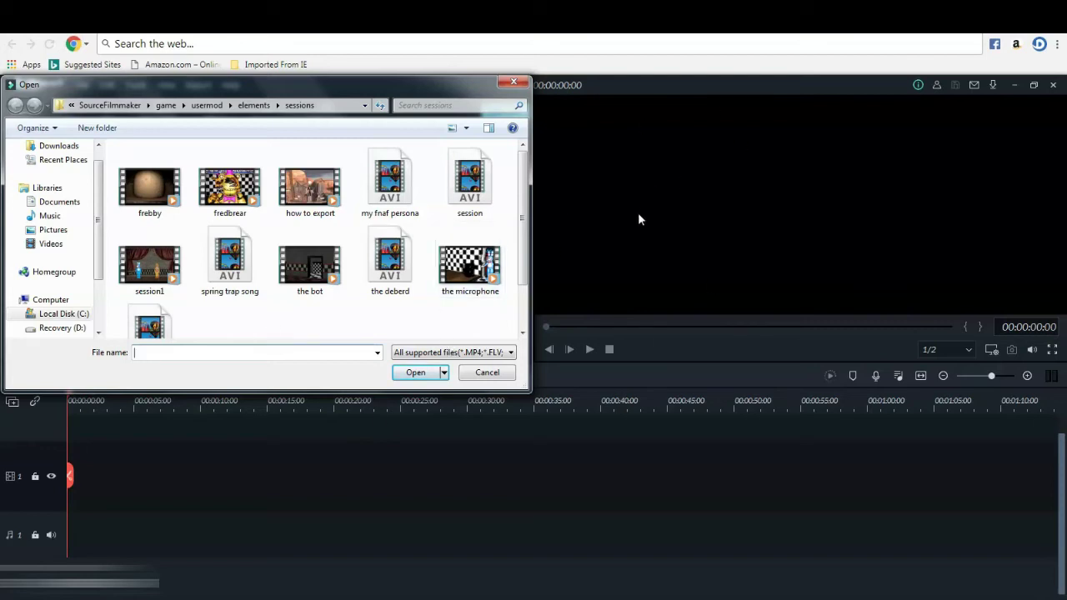
click(50, 315)
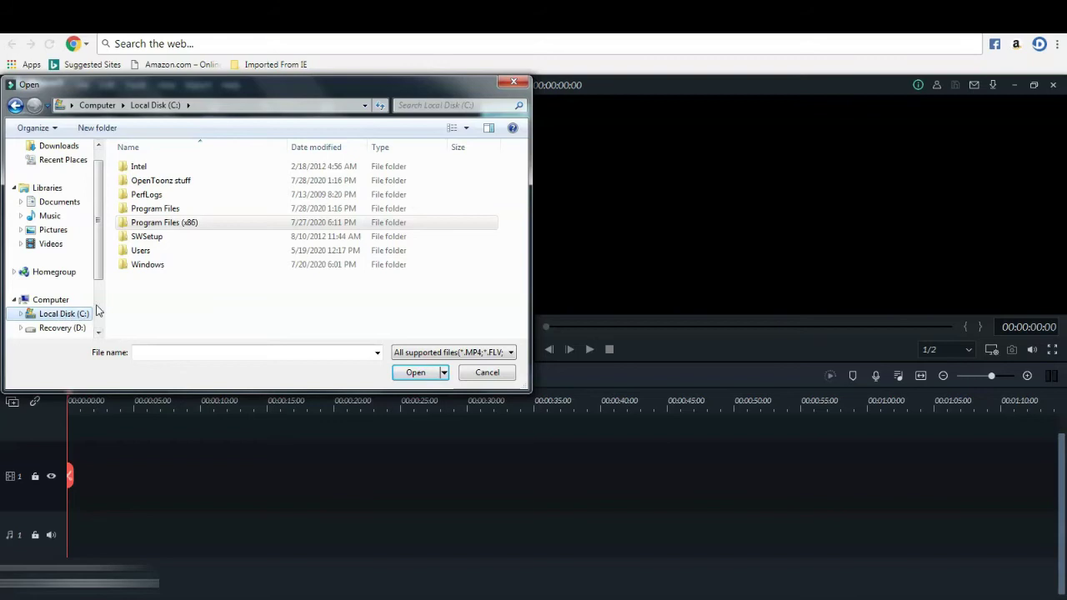
double_click(152, 223)
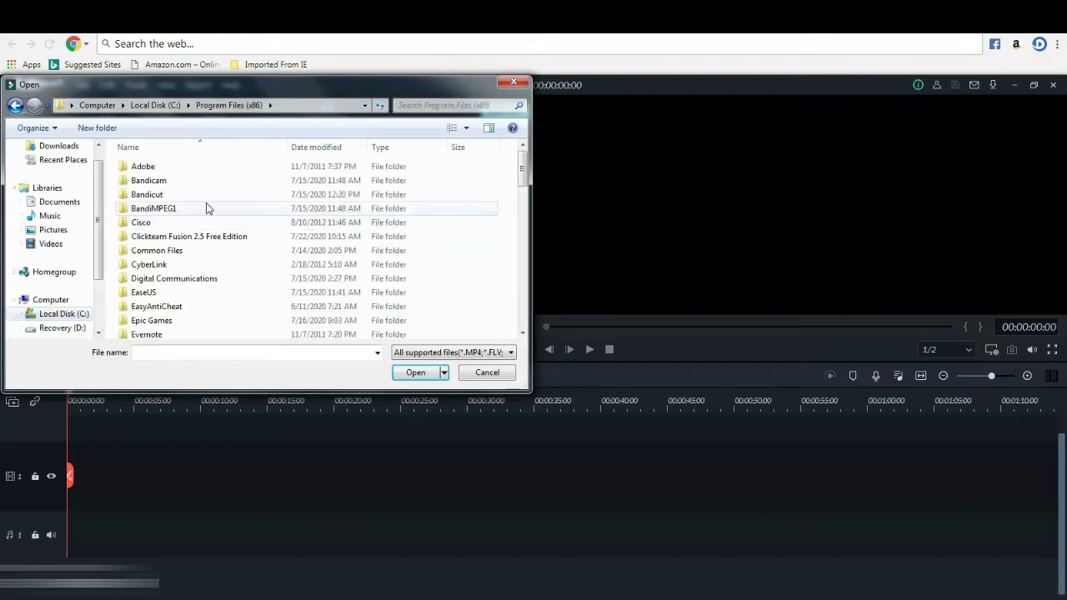
scroll(208, 208, down, 4)
scroll(208, 208, down, 9)
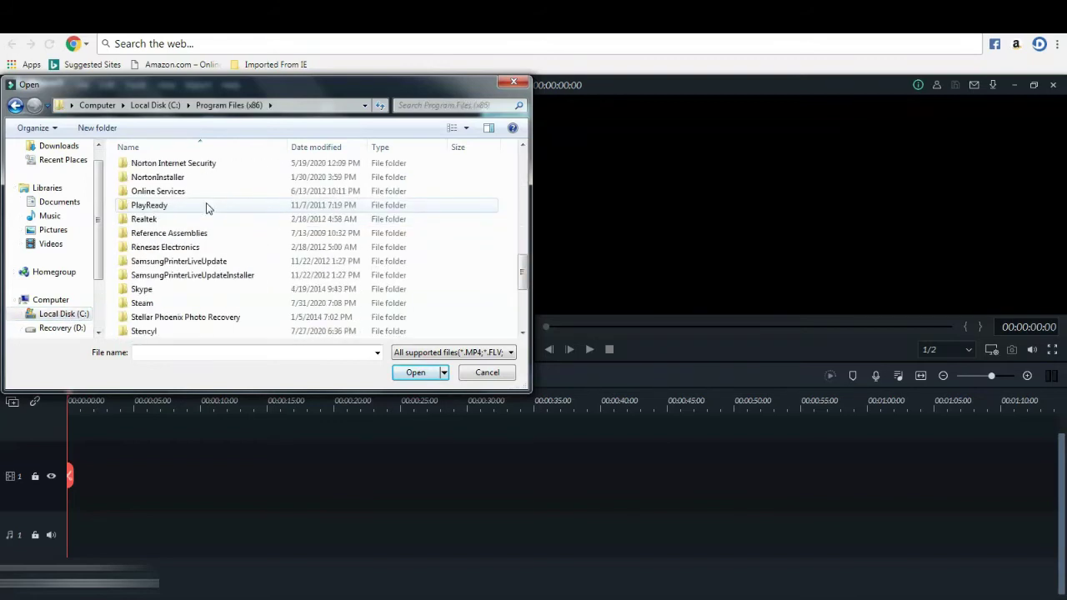
double_click(163, 261)
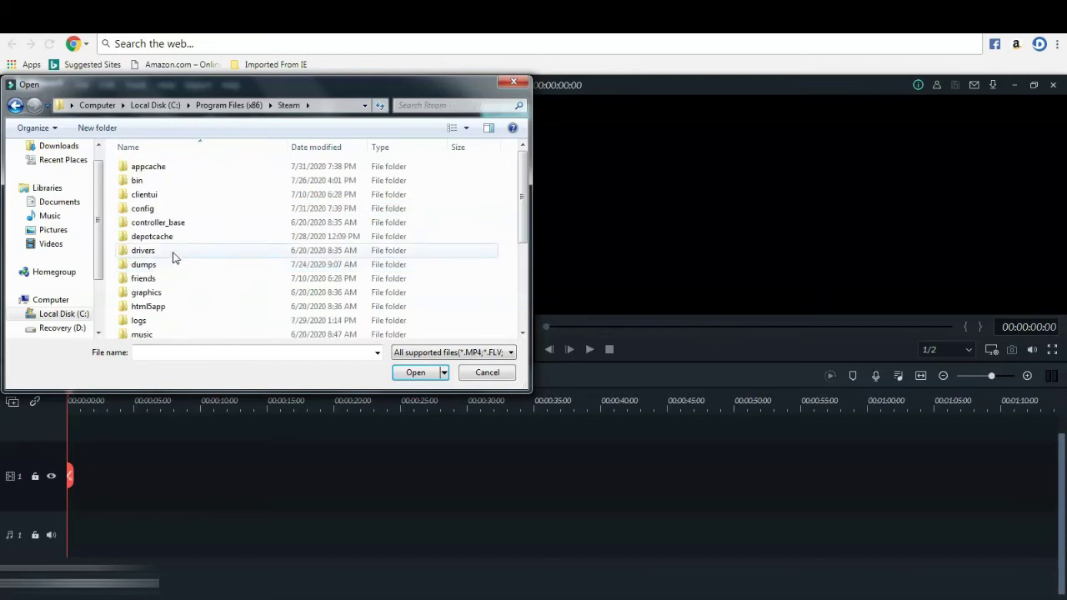
scroll(175, 250, down, 1)
scroll(182, 240, down, 3)
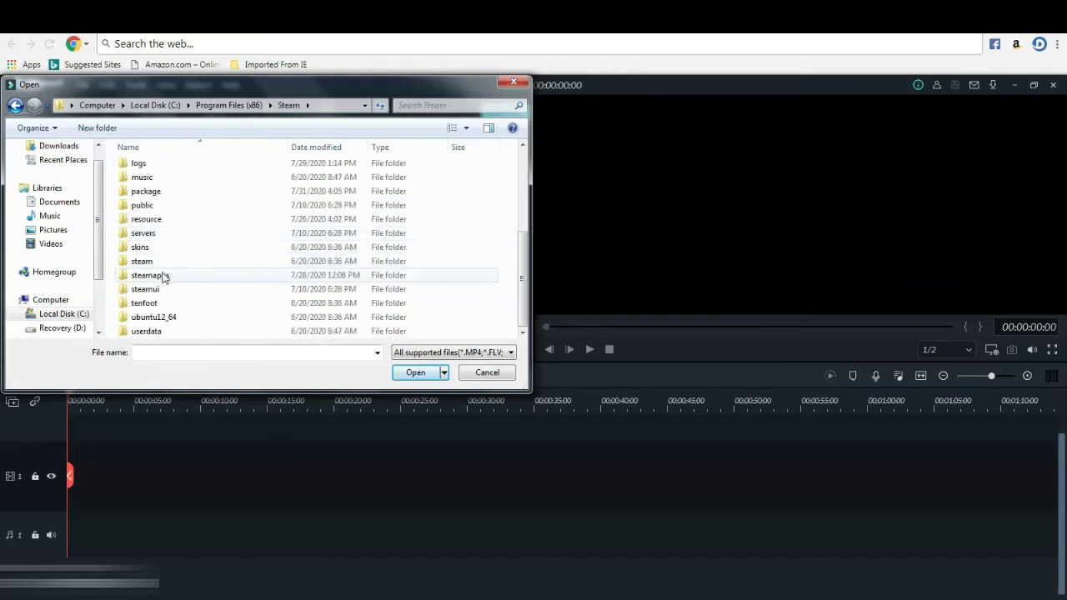
double_click(158, 277)
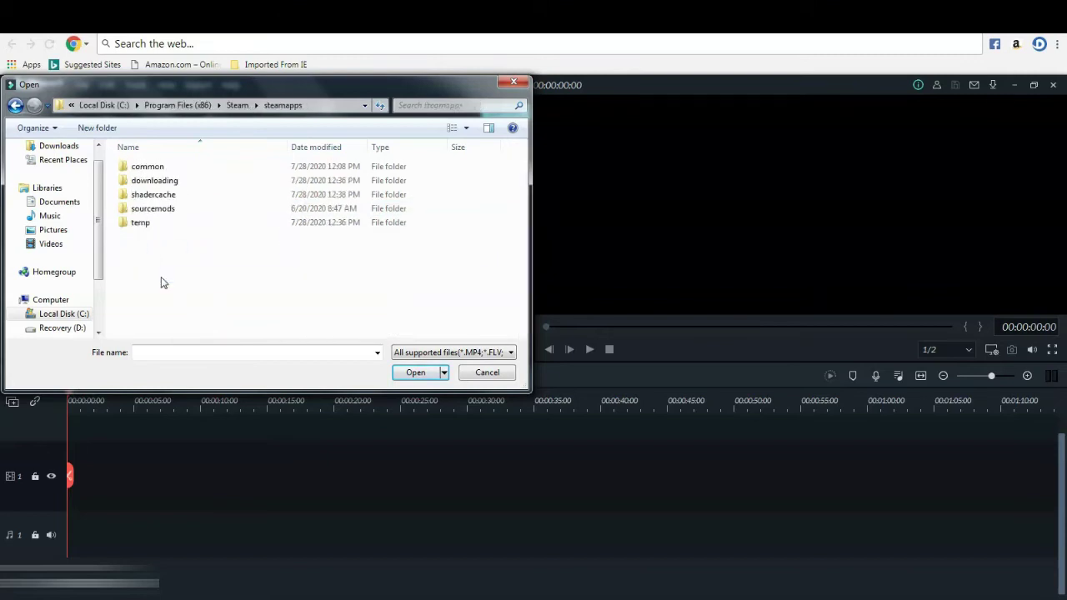
- Continue into common\SourceFilmmaker\game\usermod\elements\sessions to find the how to export video
double_click(167, 169)
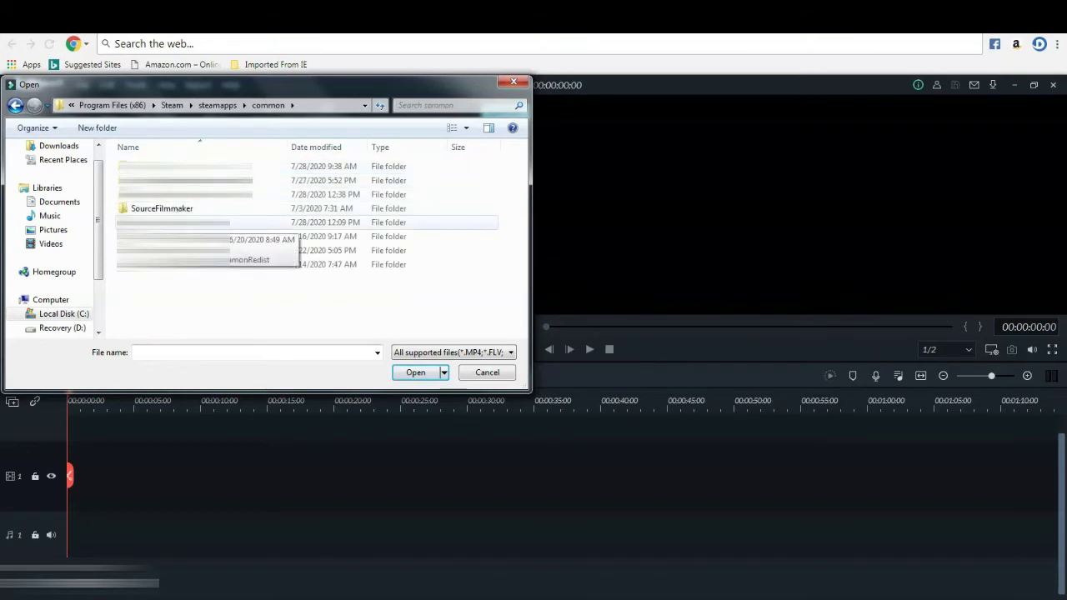
double_click(226, 208)
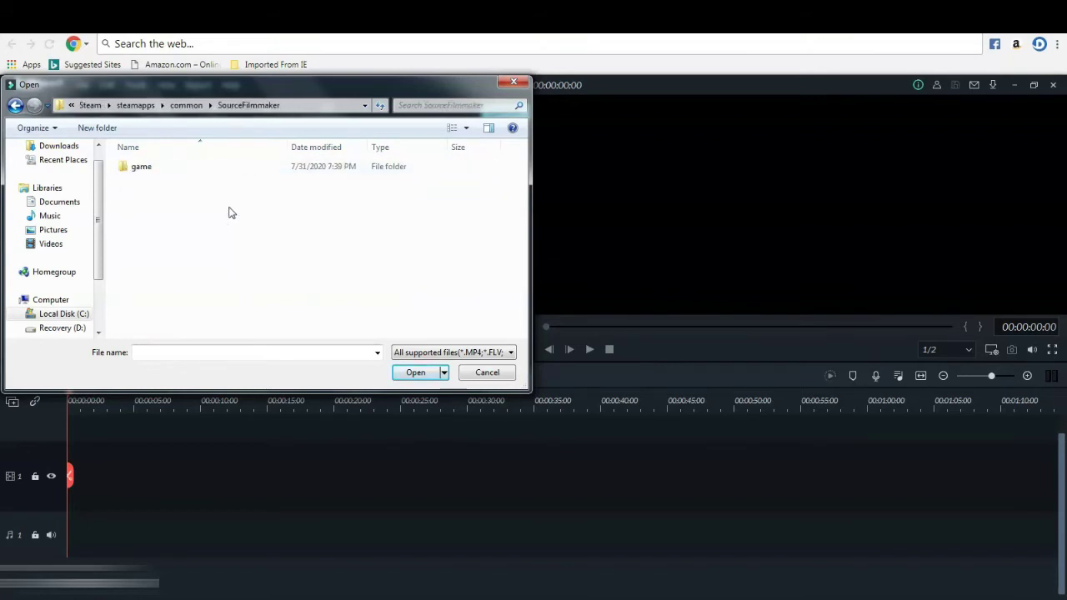
double_click(194, 172)
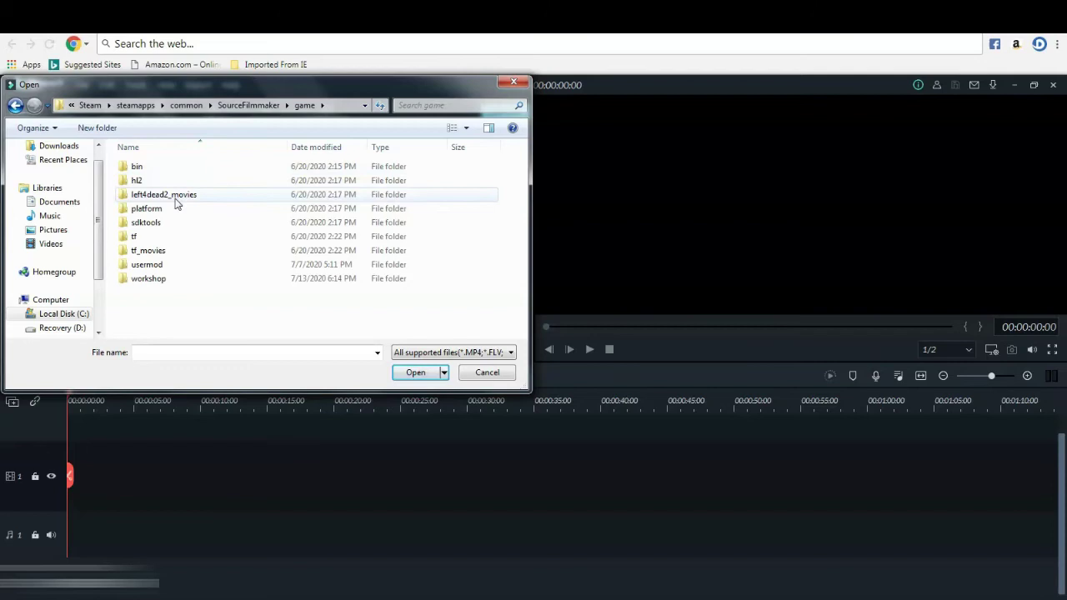
double_click(148, 264)
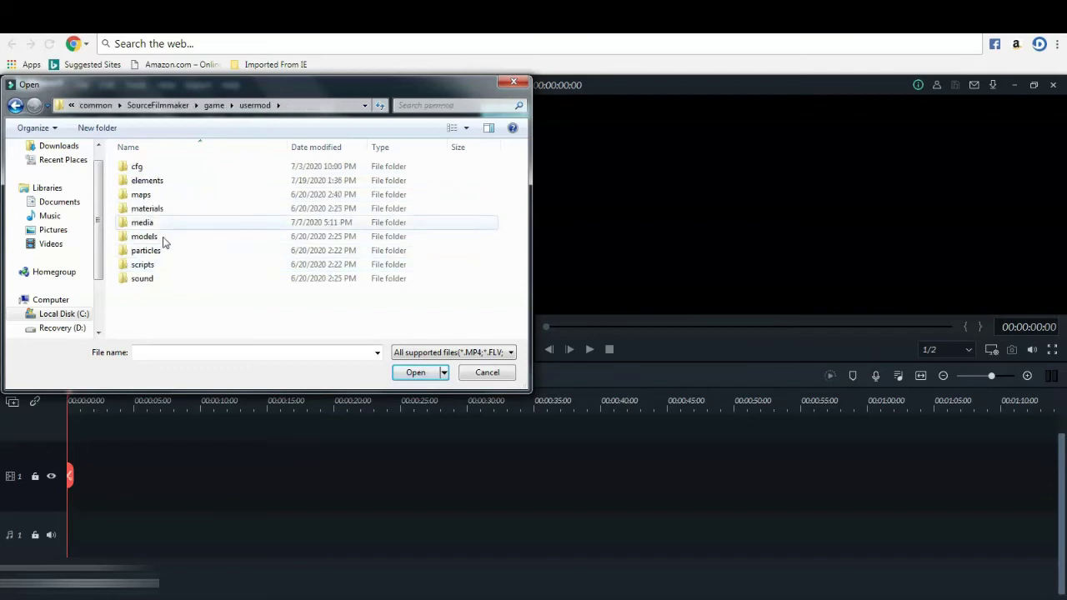
double_click(167, 182)
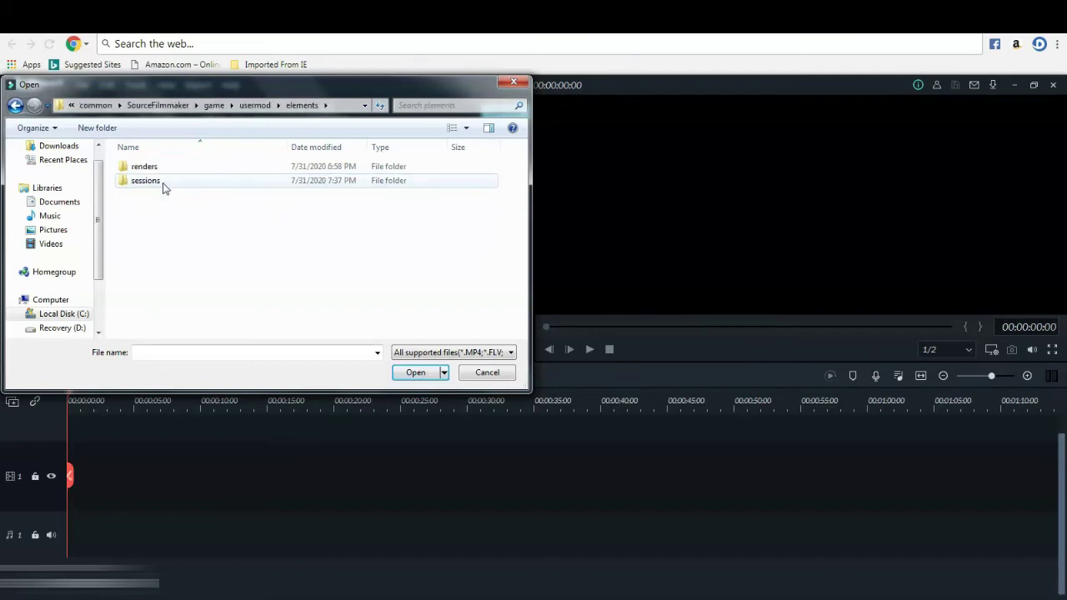
double_click(162, 182)
scroll(334, 220, down, 1)
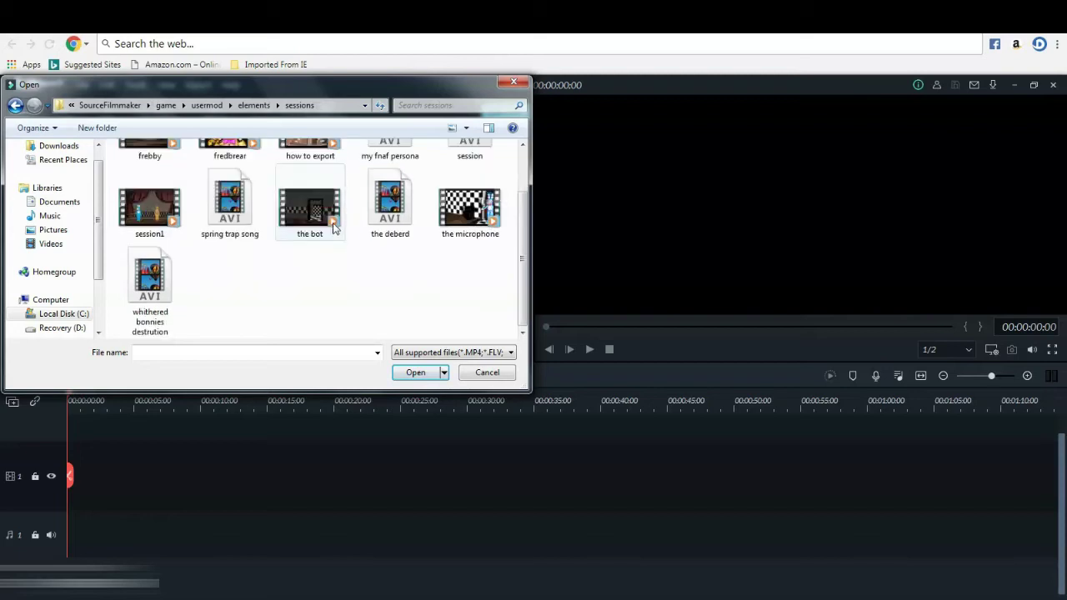
scroll(334, 225, up, 1)
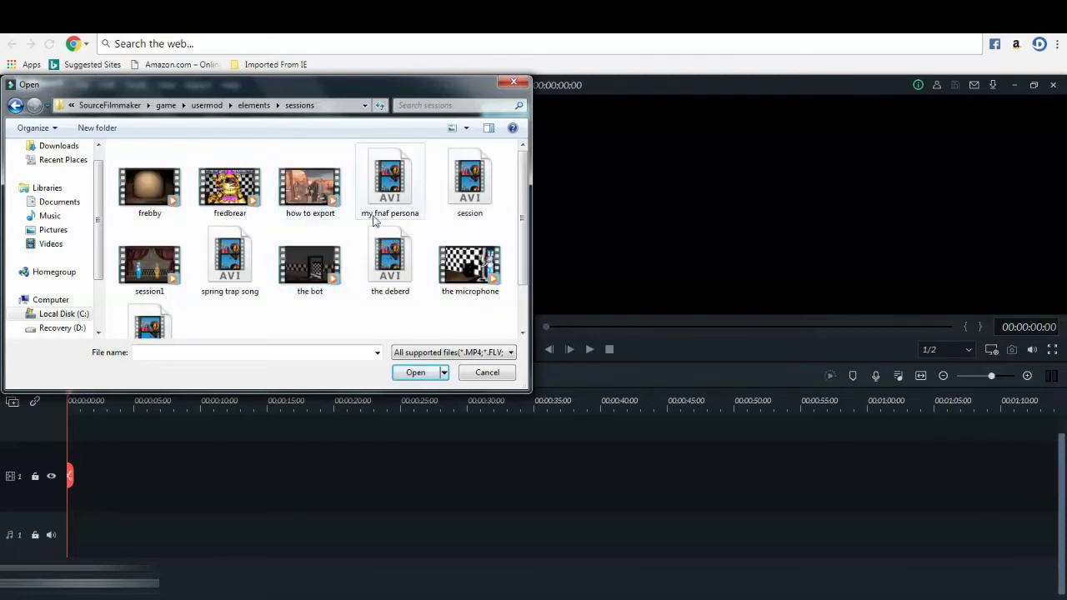
- Import the how to export AVI, add it to the timeline, and preview it from the start
click(312, 191)
click(400, 371)
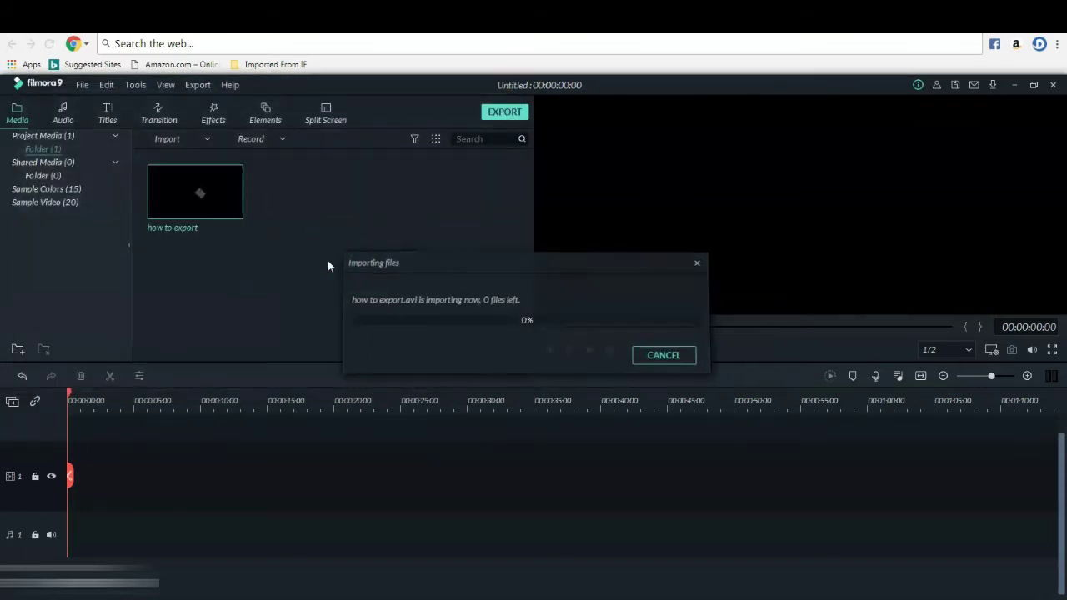
click(195, 192)
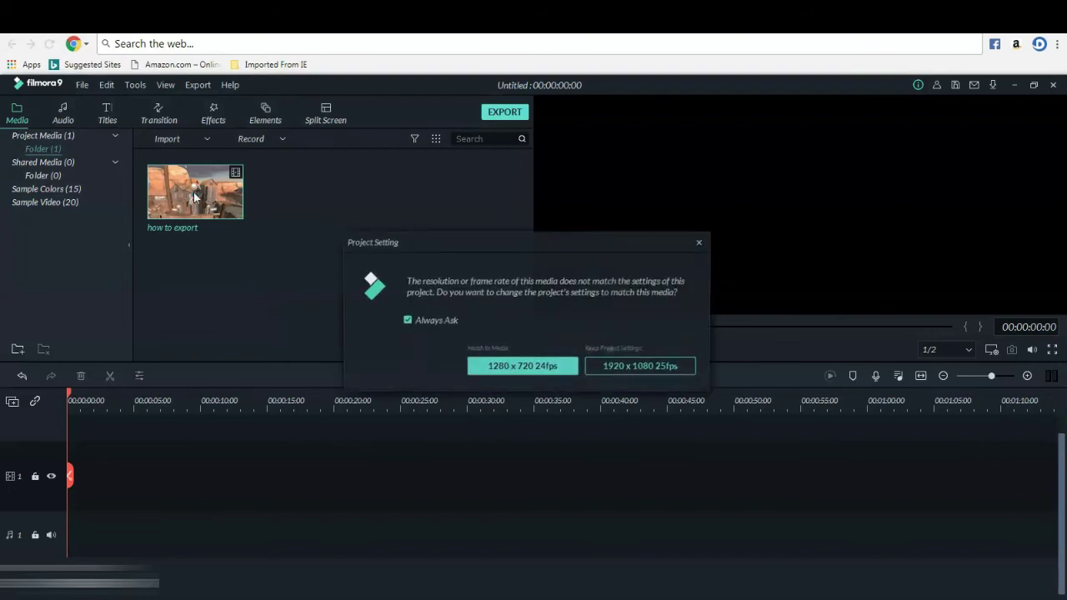
click(495, 368)
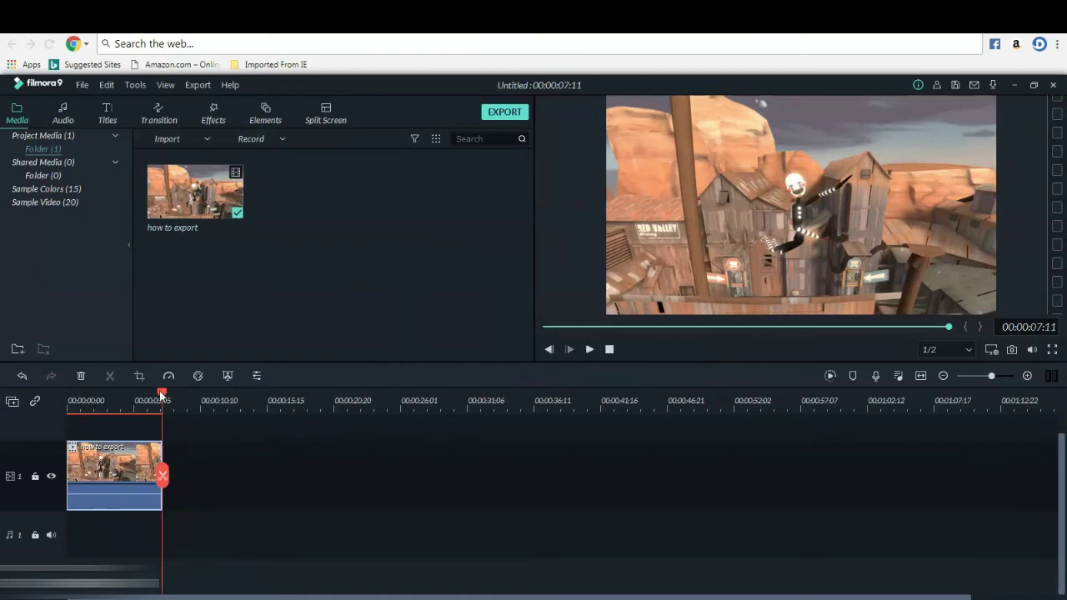
drag(162, 394, 70, 402)
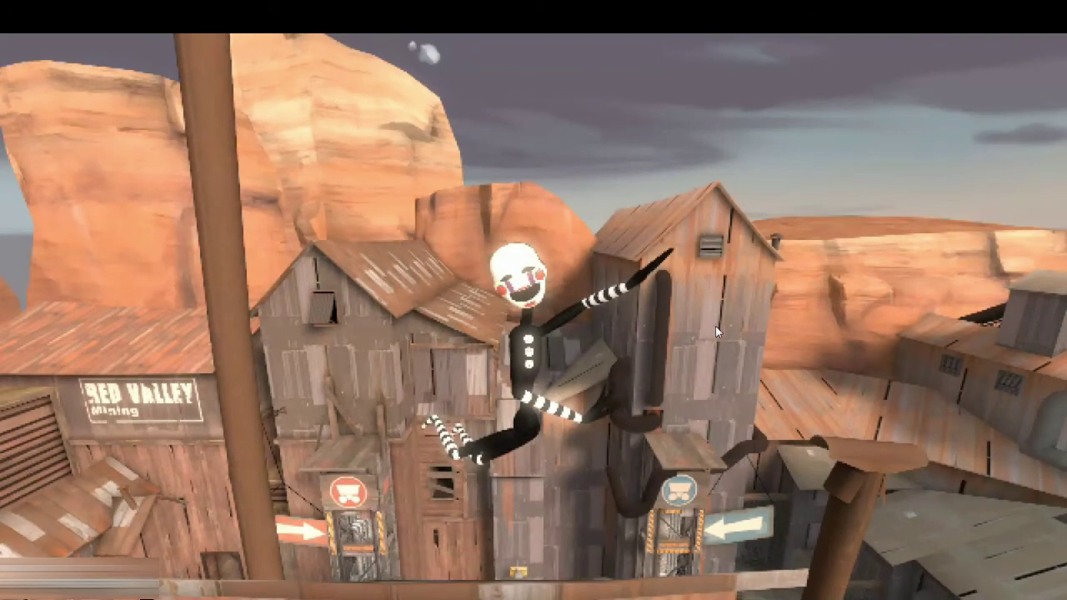
key(Escape)
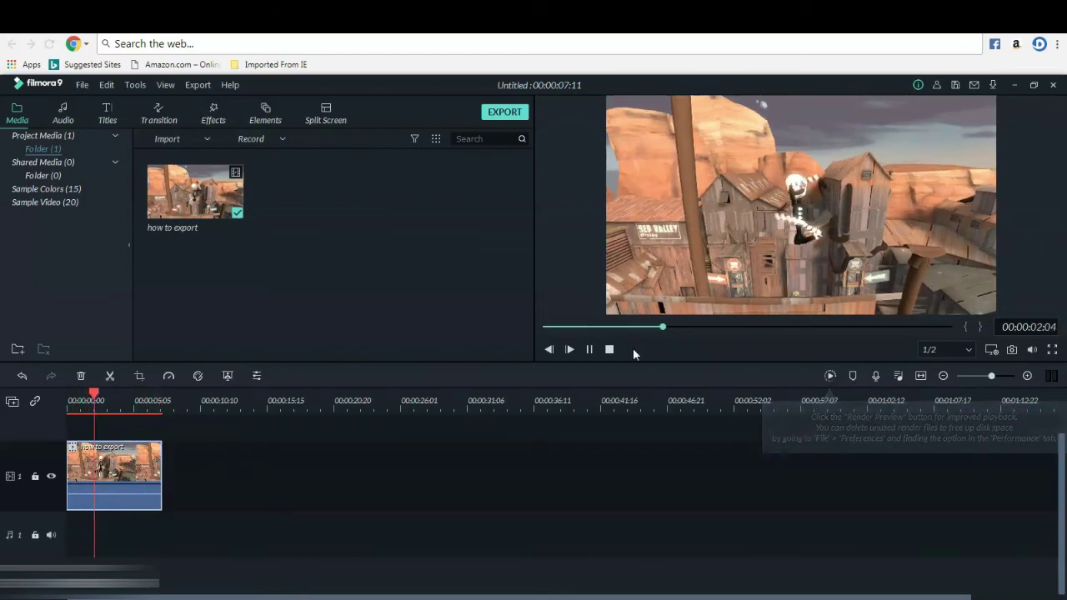
- Split the clip about three seconds in, delete the remainder, and rewind to the start
key(space)
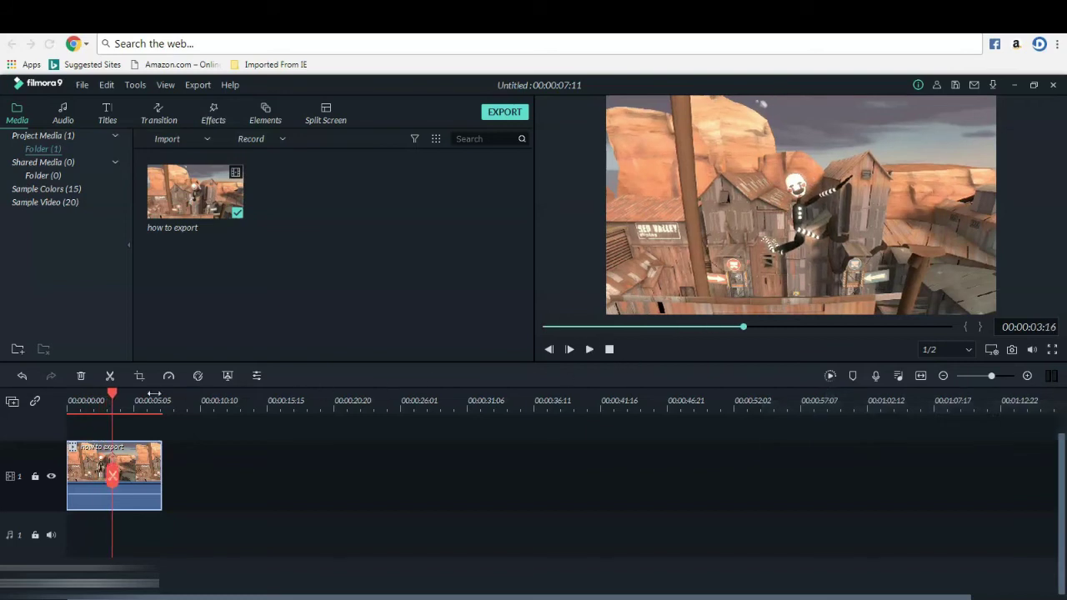
click(109, 376)
click(80, 376)
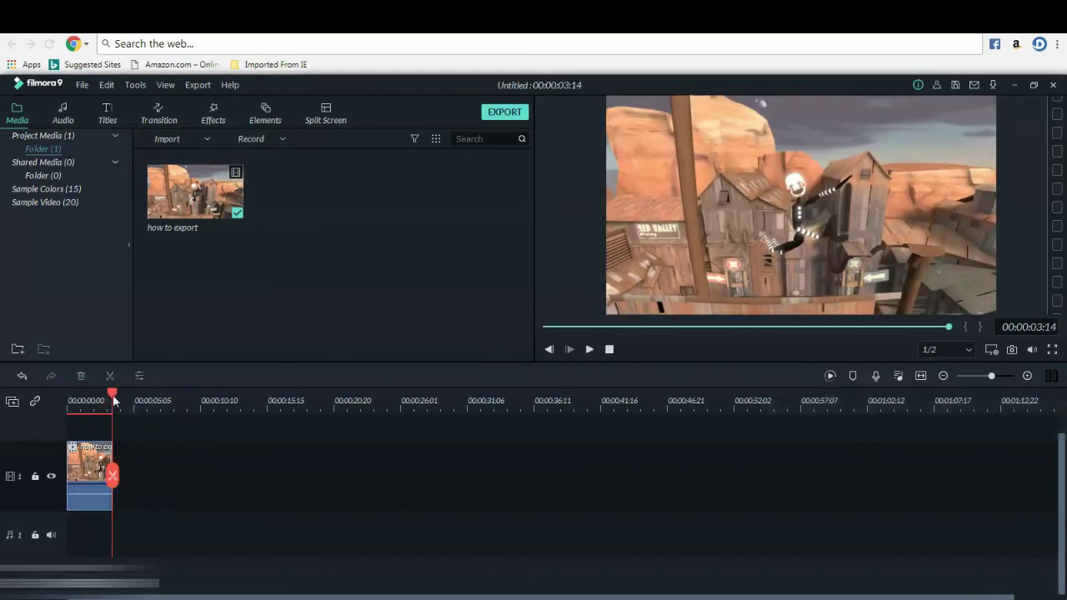
drag(112, 398, 53, 417)
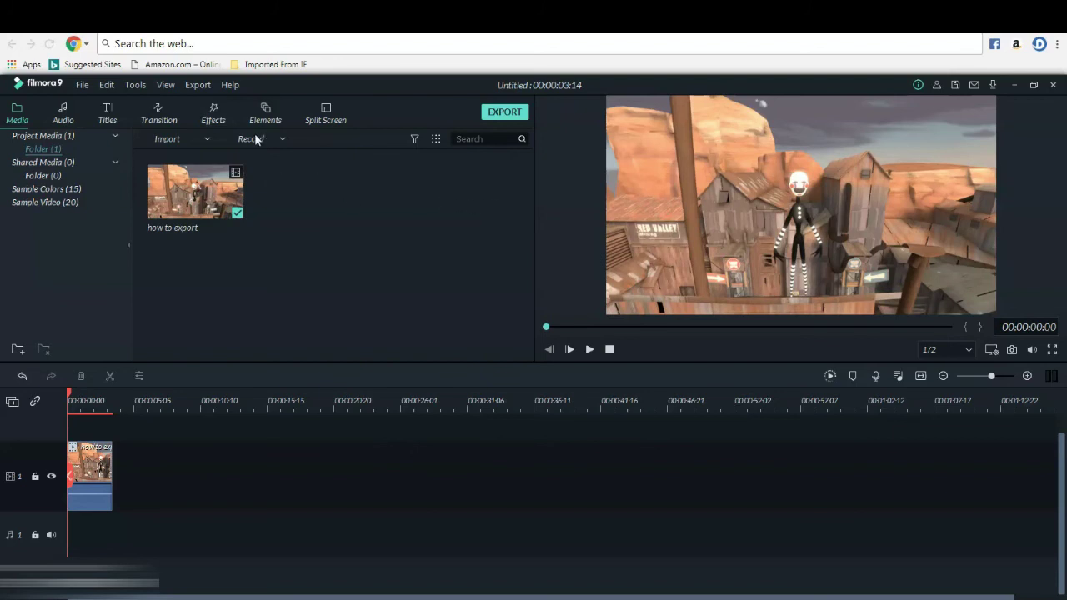
- Choose Import Media Files and browse to C:\Program Files (x86)\Steam\steamapps
click(176, 141)
click(184, 154)
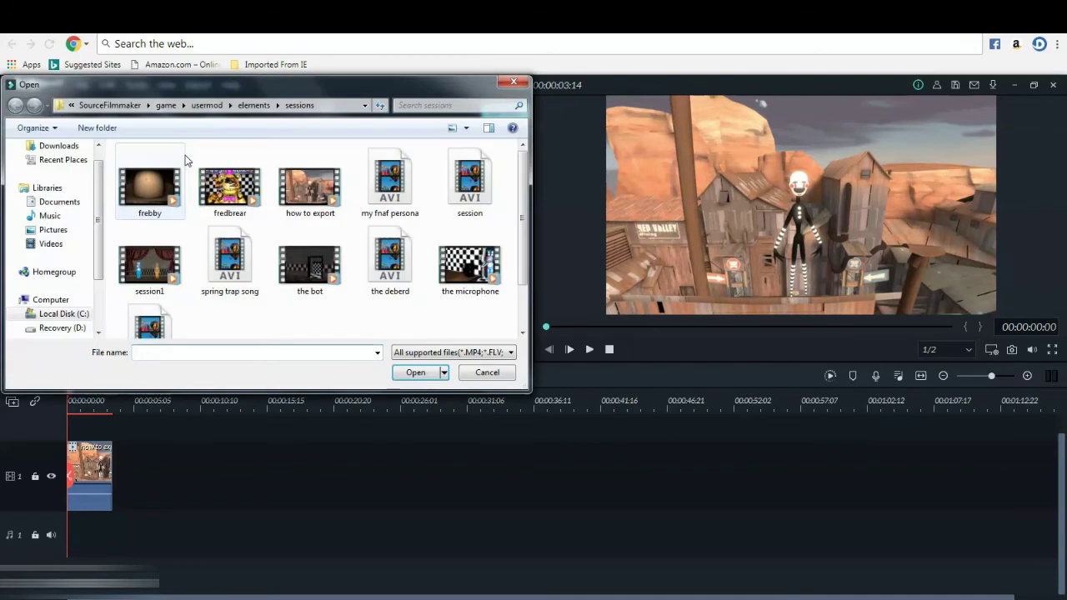
click(62, 314)
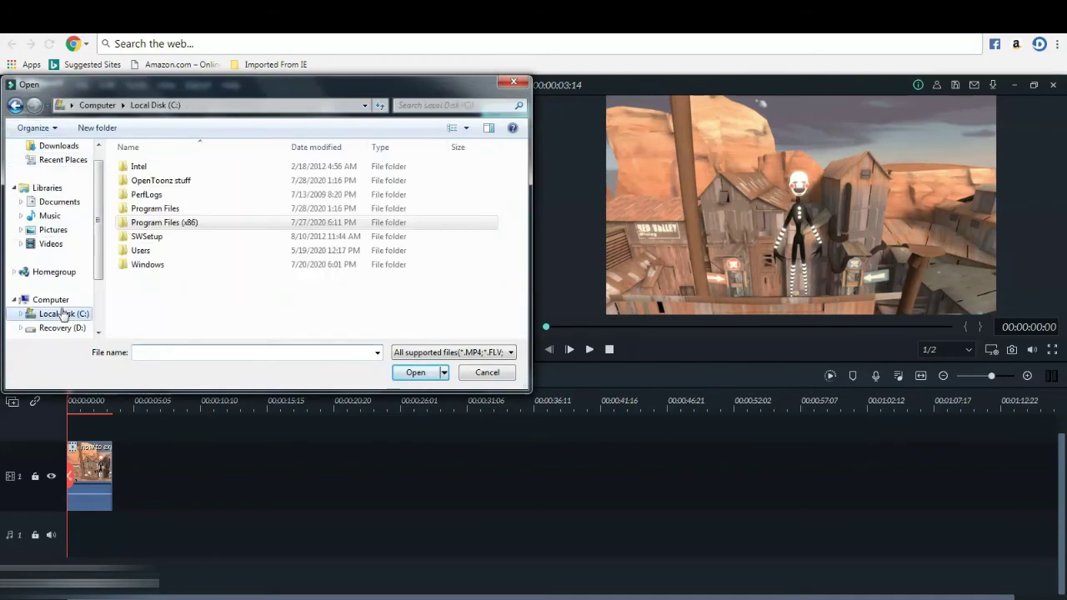
double_click(209, 223)
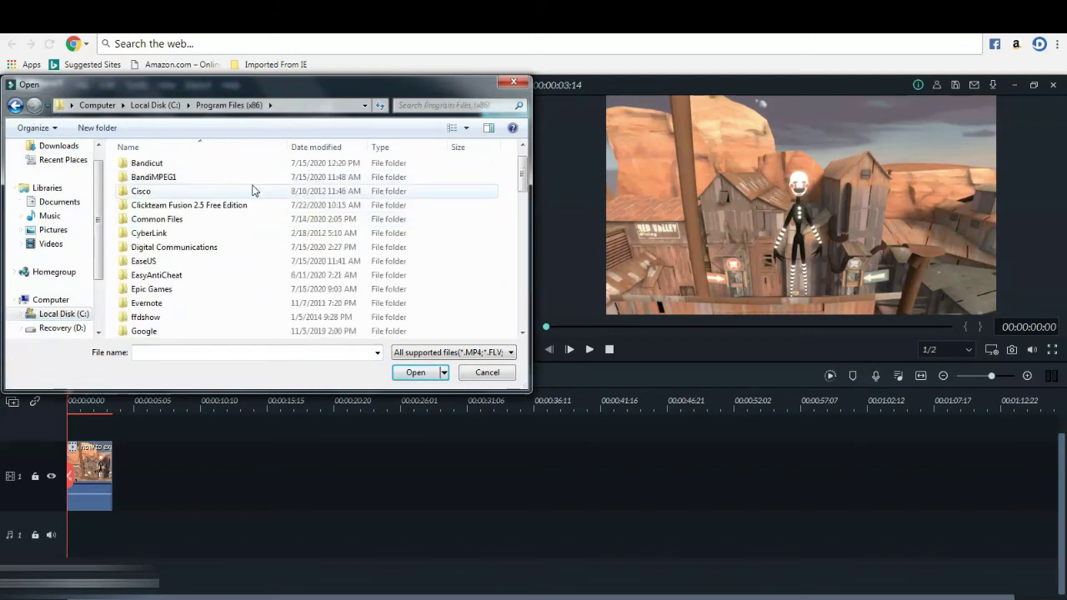
scroll(253, 191, down, 12)
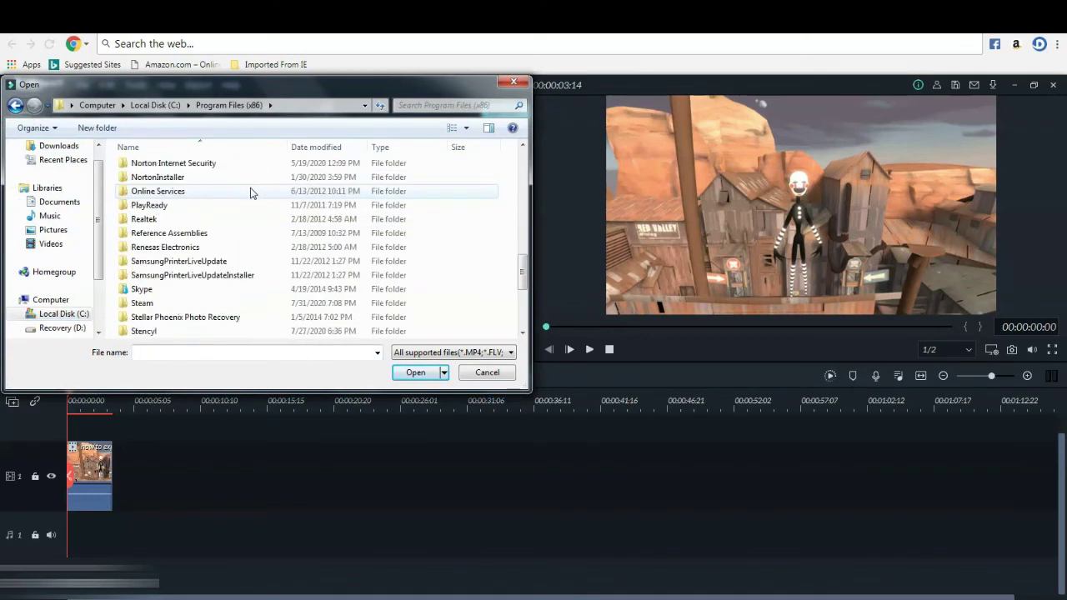
double_click(145, 303)
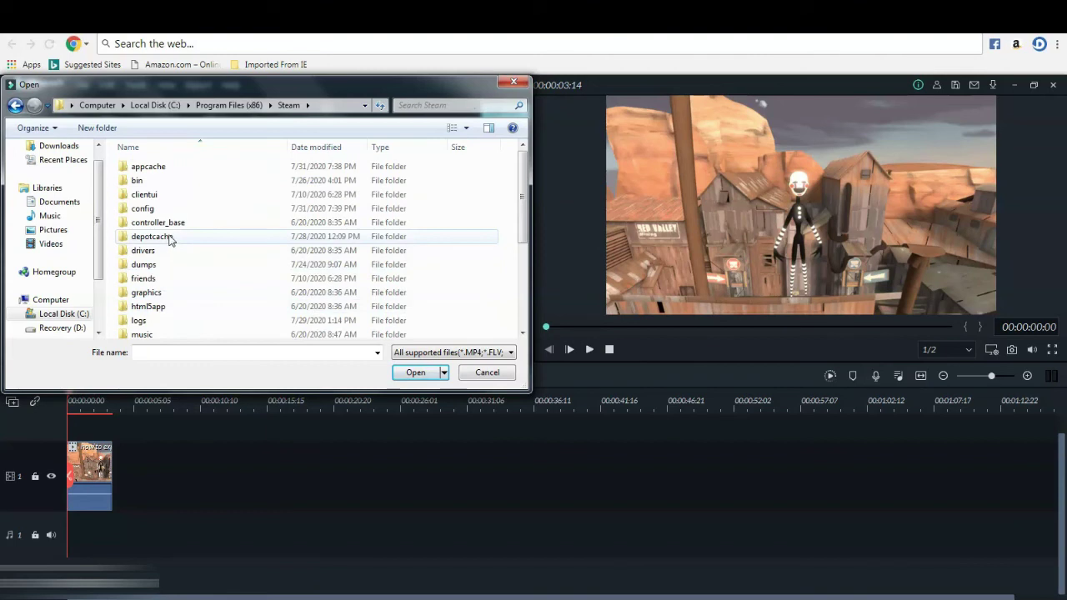
scroll(169, 239, down, 4)
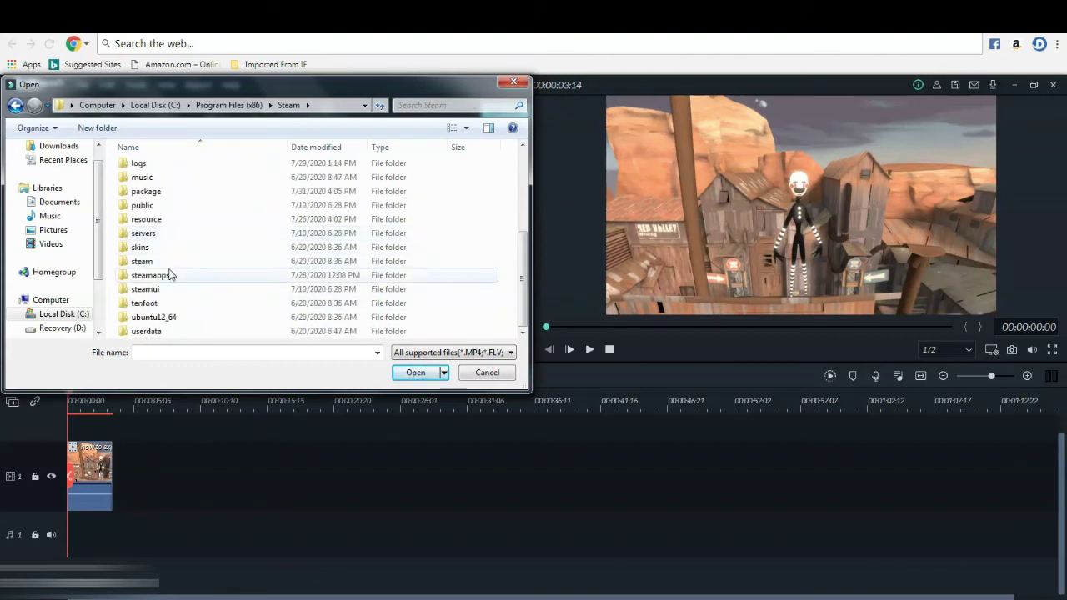
double_click(150, 275)
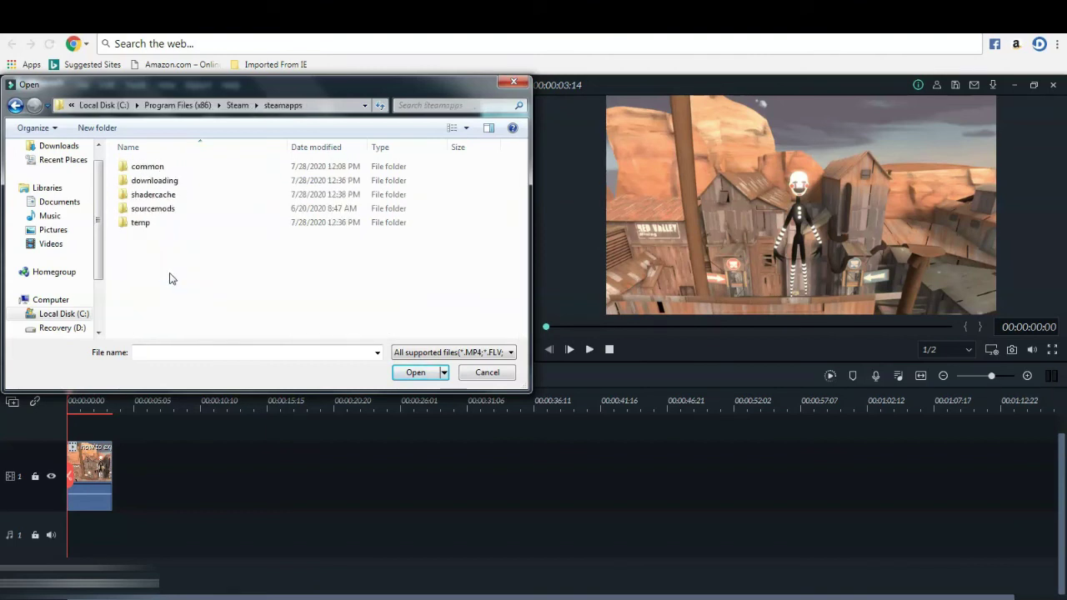
- Continue into common\SourceFilmmaker\game\usermod\elements\renders and select the poster image
double_click(184, 169)
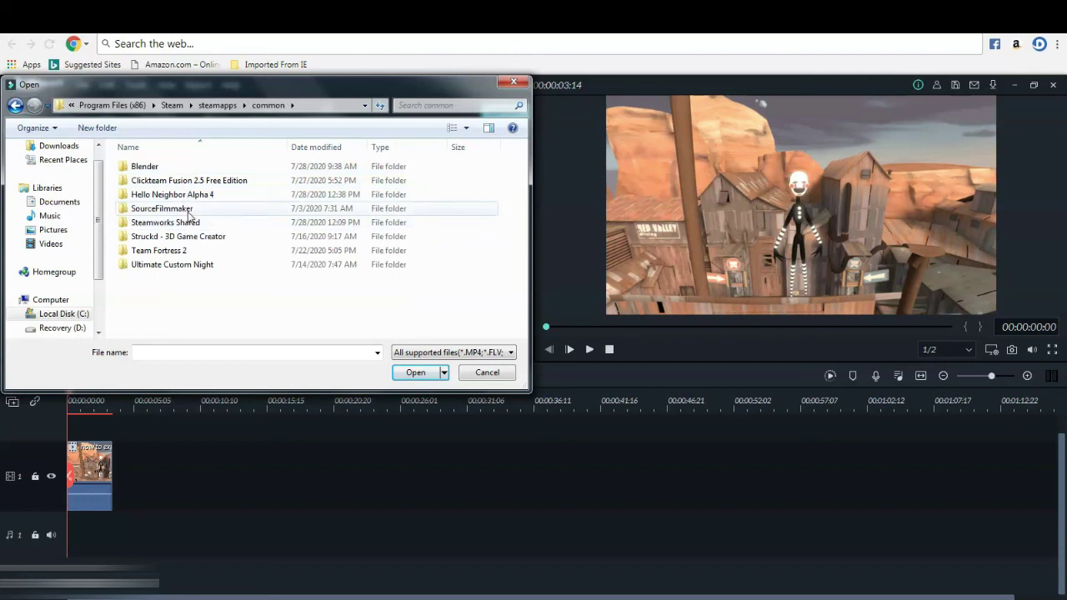
double_click(188, 211)
double_click(176, 169)
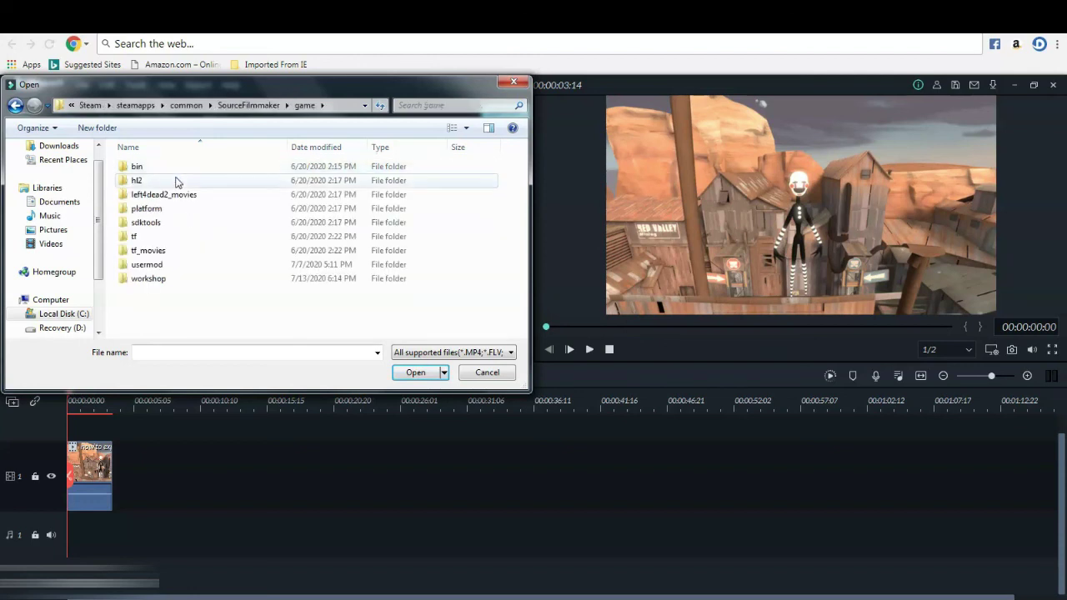
double_click(165, 265)
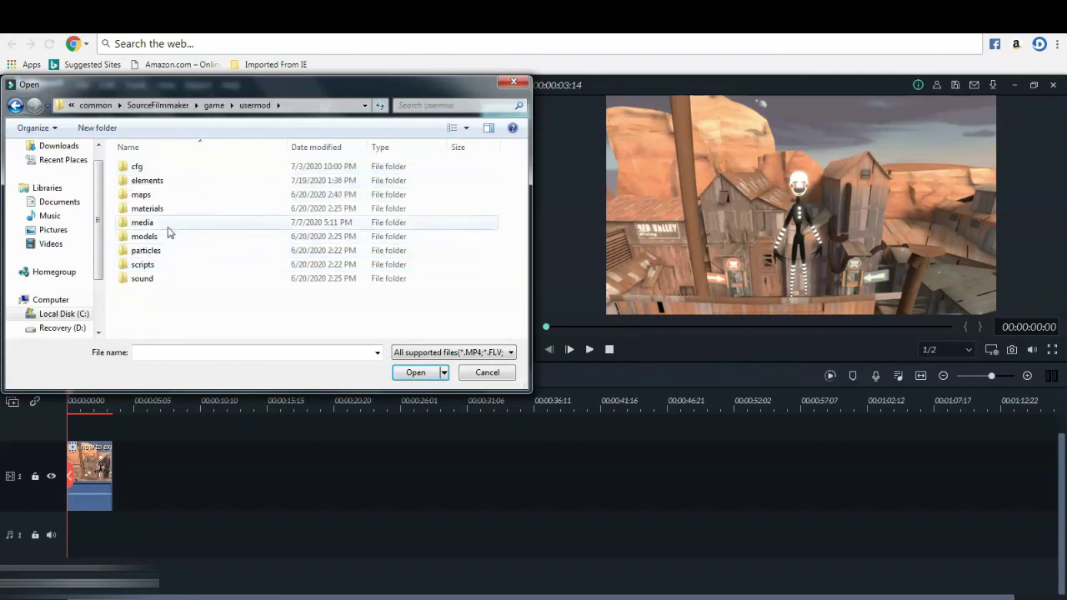
double_click(167, 180)
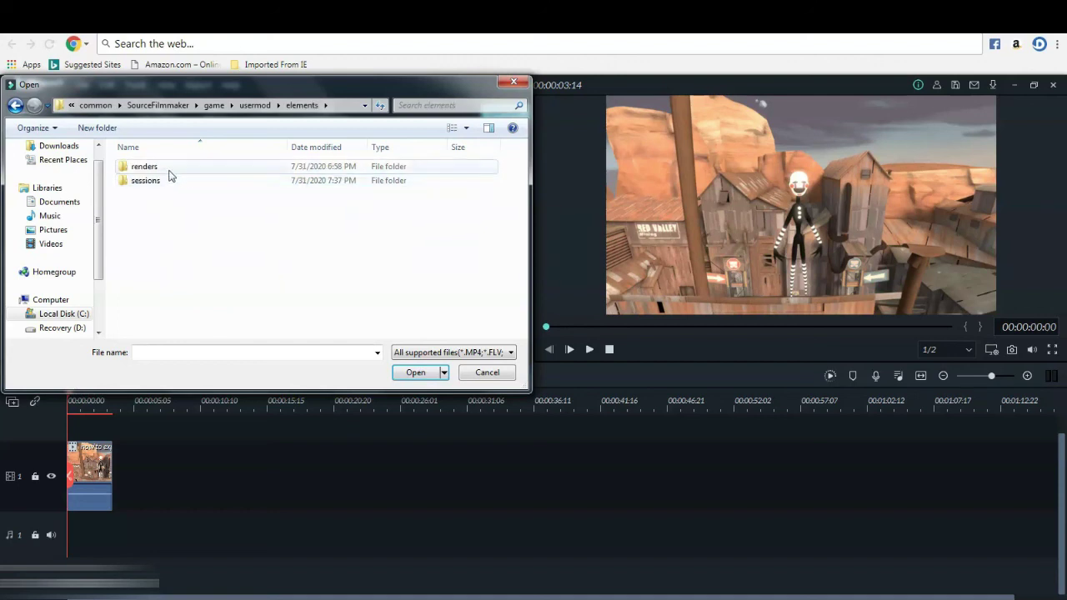
double_click(169, 171)
click(167, 176)
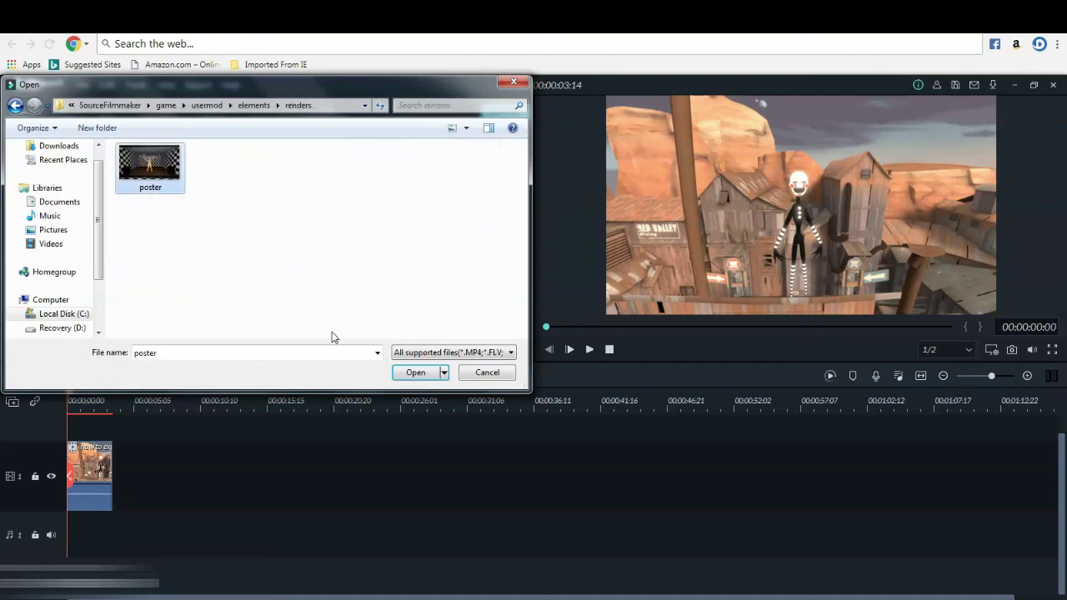
- Import poster.png, remove the poster clip from the timeline, and play the project
click(414, 372)
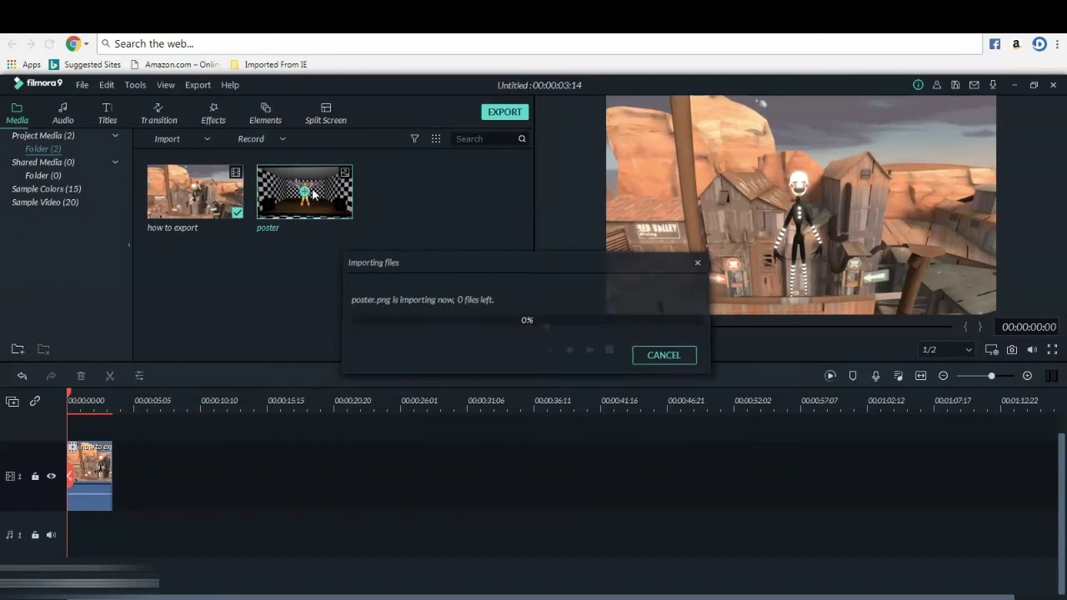
drag(132, 397, 103, 397)
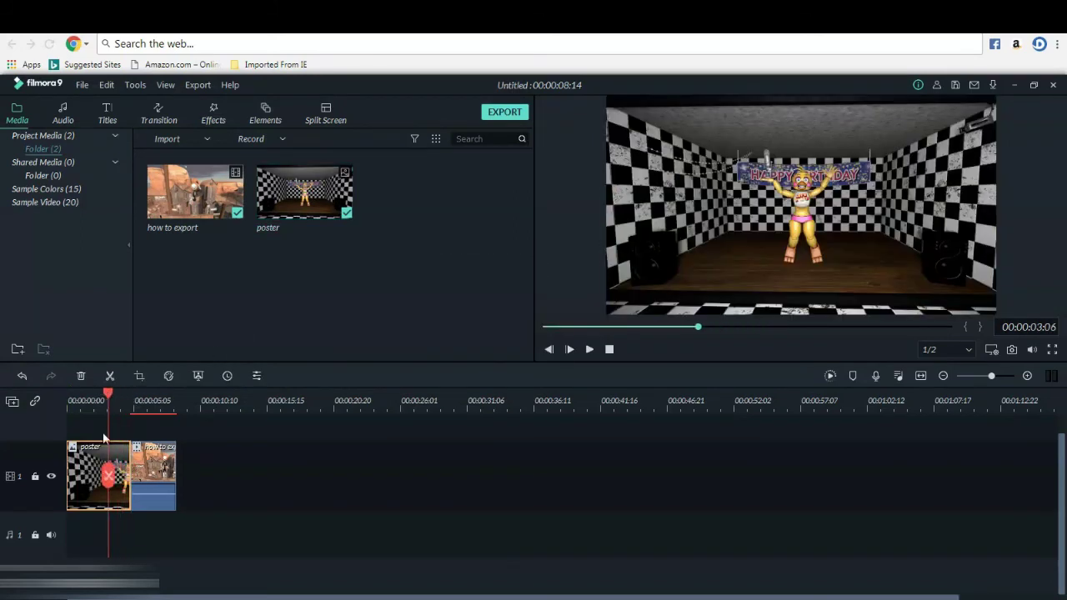
click(83, 376)
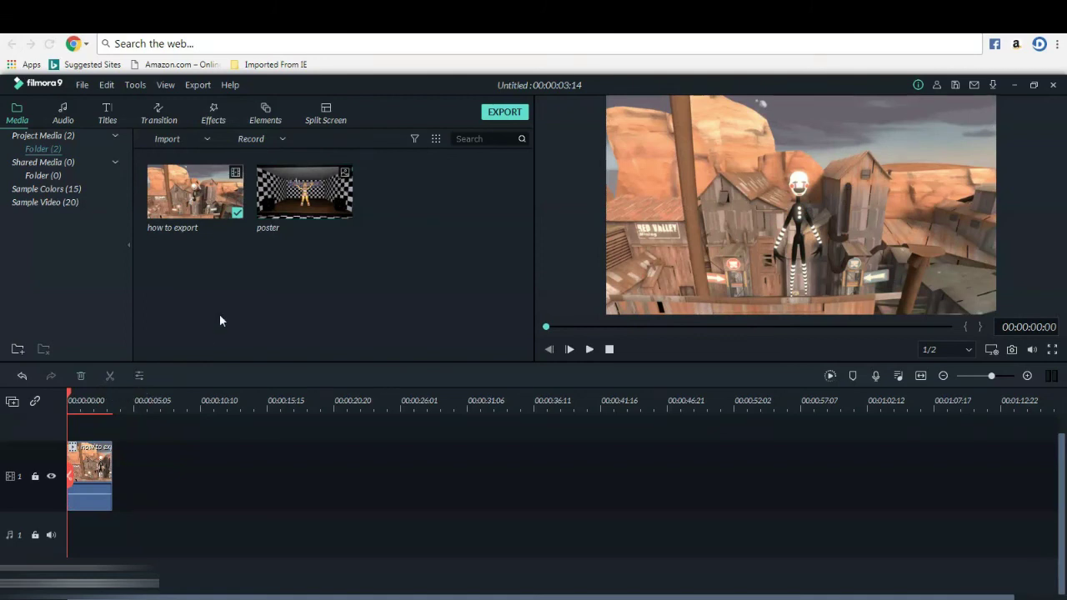
key(space)
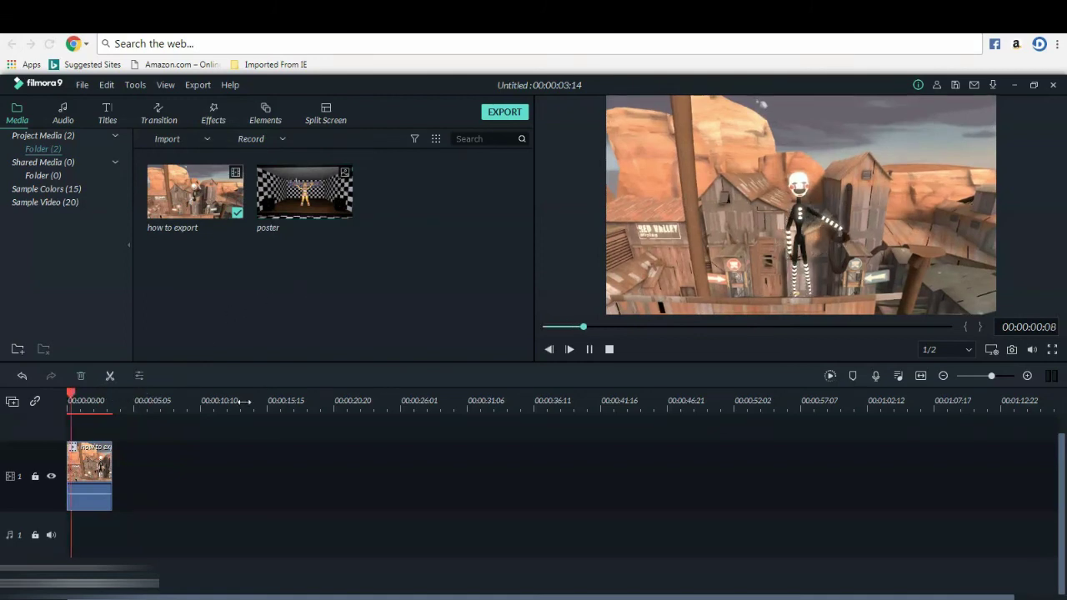